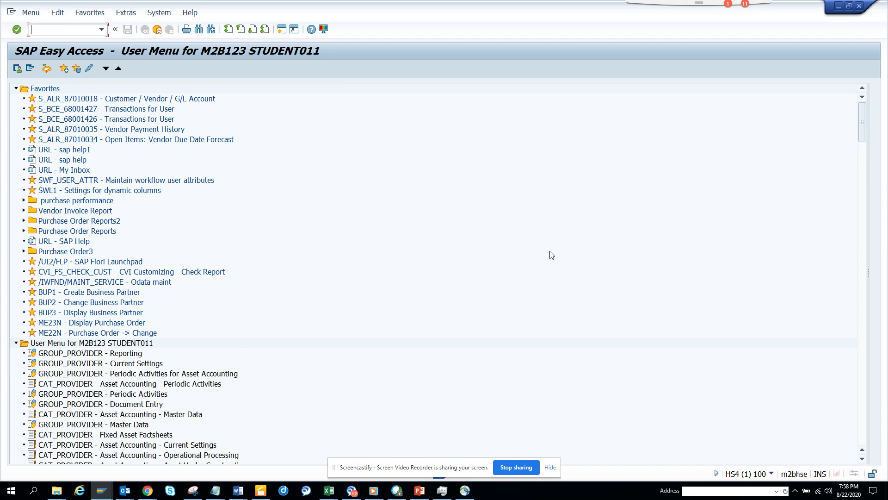
Run ST13, choose BACKGROUND_JOB_ANALYSIS from the Tool name list, and execute it.
text(as01)
key(Return)
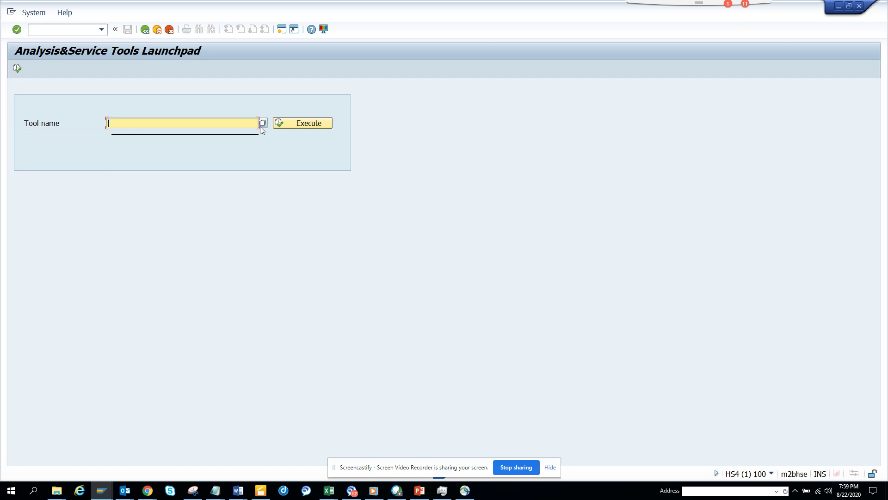
click(261, 124)
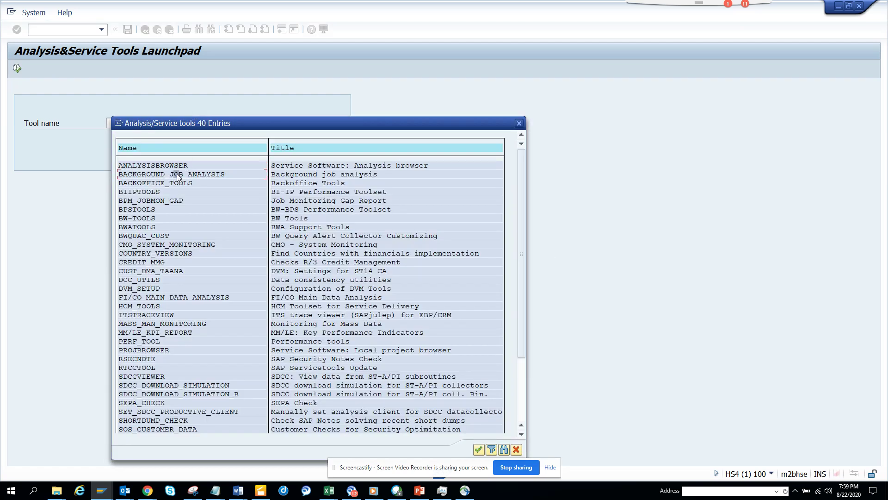
double_click(177, 174)
click(18, 69)
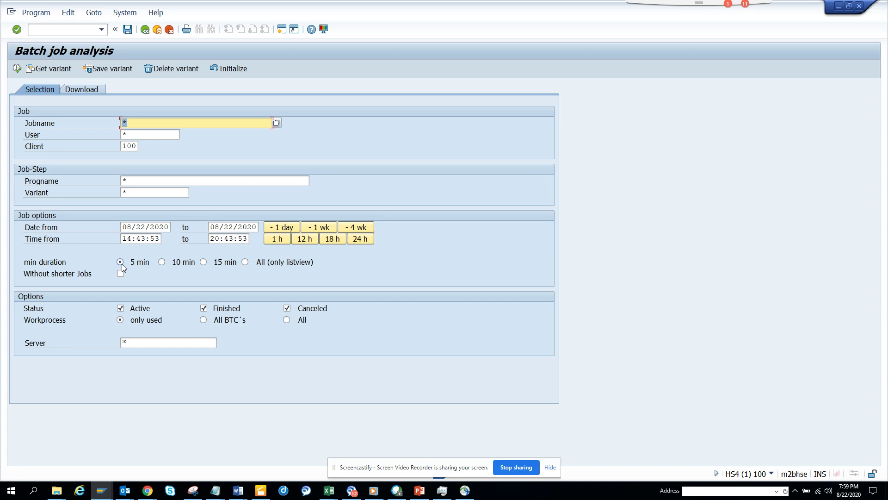
Set the analysis start to 08/01/2020 at 00:43:53.
click(161, 238)
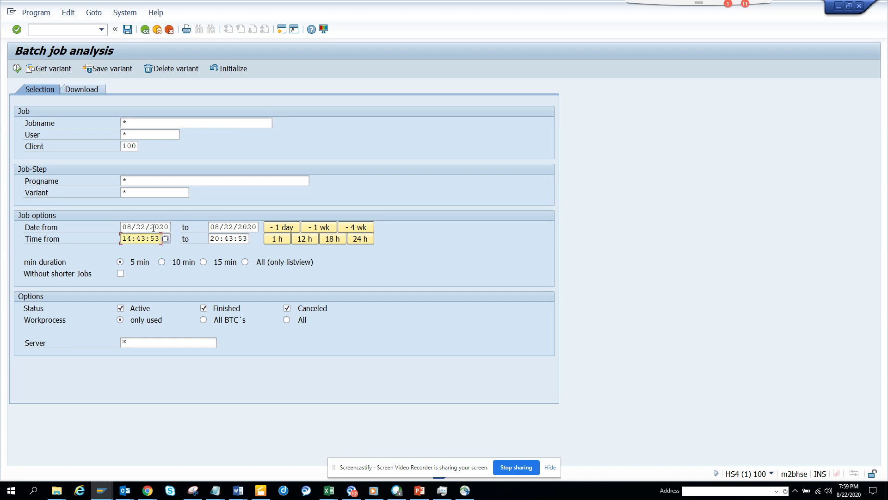
mouse_move(146, 227)
mouse_down()
mouse_move(126, 227)
mouse_move(137, 228)
mouse_up()
text(01)
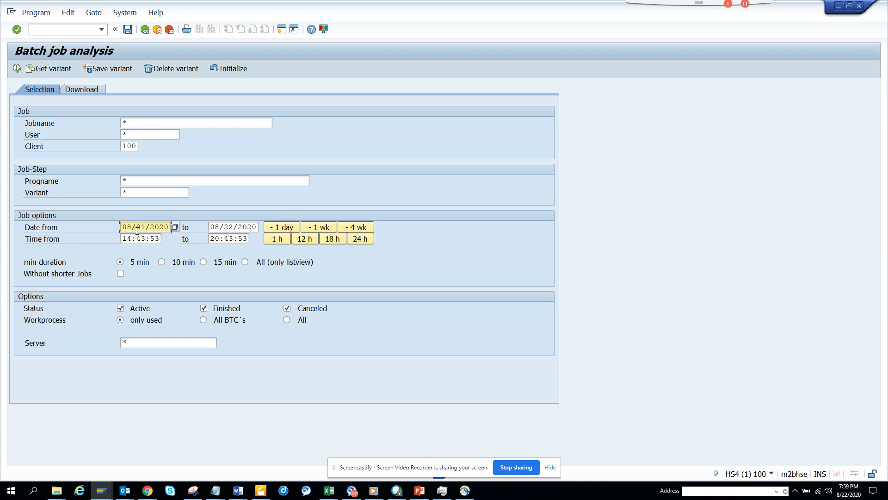
drag(132, 238, 110, 242)
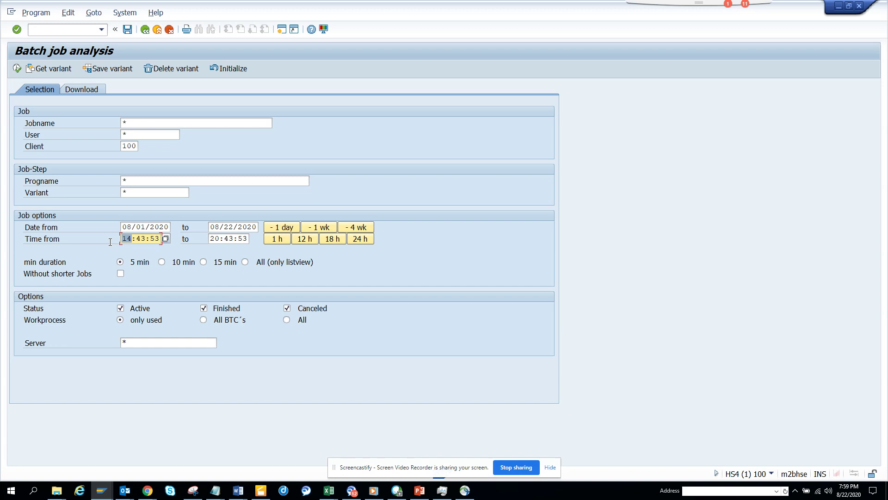
text(00)
Require a 10 min minimum duration, exclude active jobs, and run the analysis.
click(162, 262)
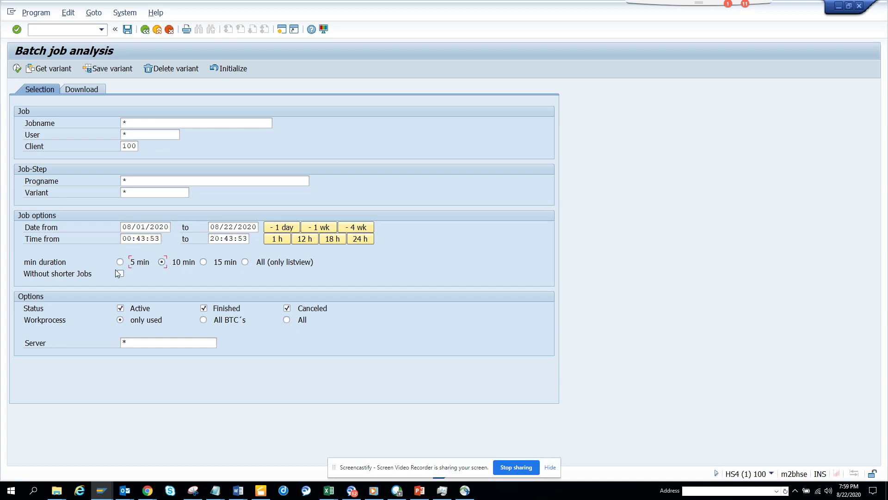
click(205, 308)
click(121, 309)
click(205, 309)
click(17, 69)
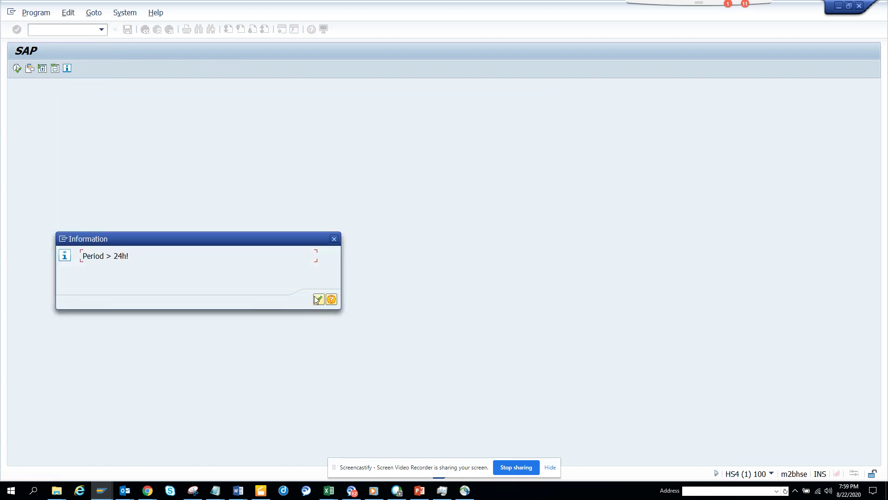
Dismiss the 'Period > 24h!' warning and return to the selection screen.
click(318, 299)
key(alt+Tab)
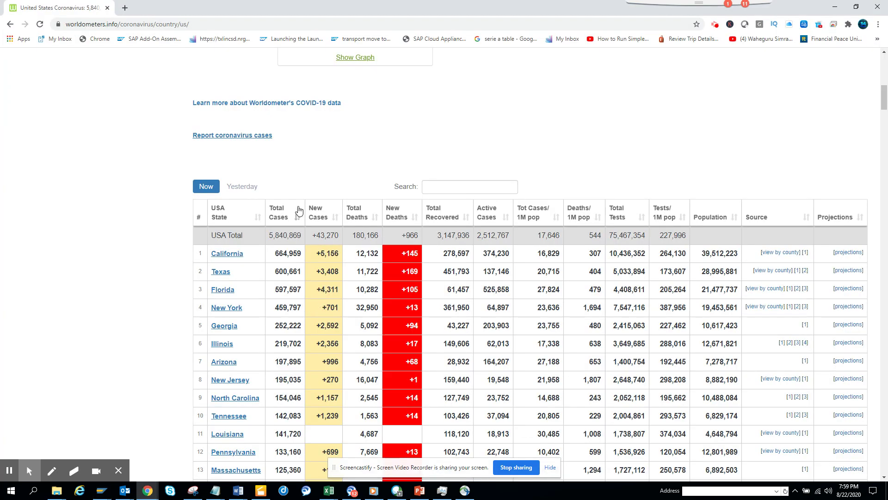
key(alt+Tab)
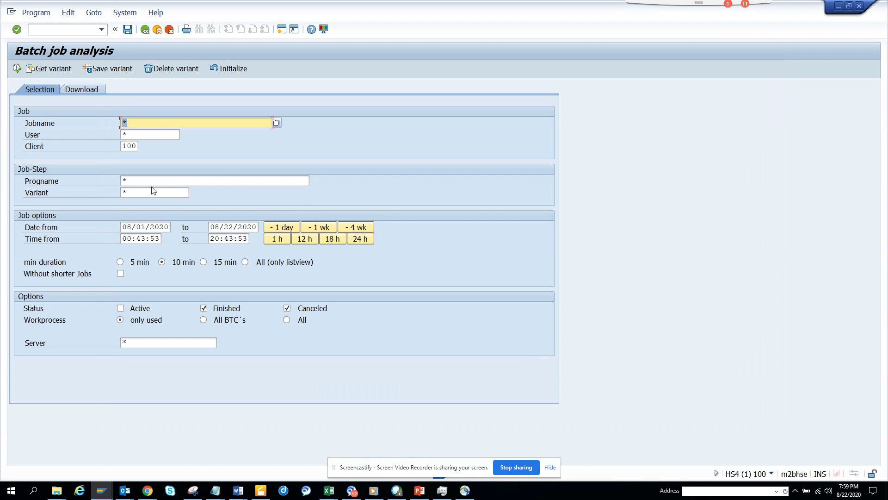
Change the start date to 08/21/2020, rerun, and dismiss the warning again.
click(140, 240)
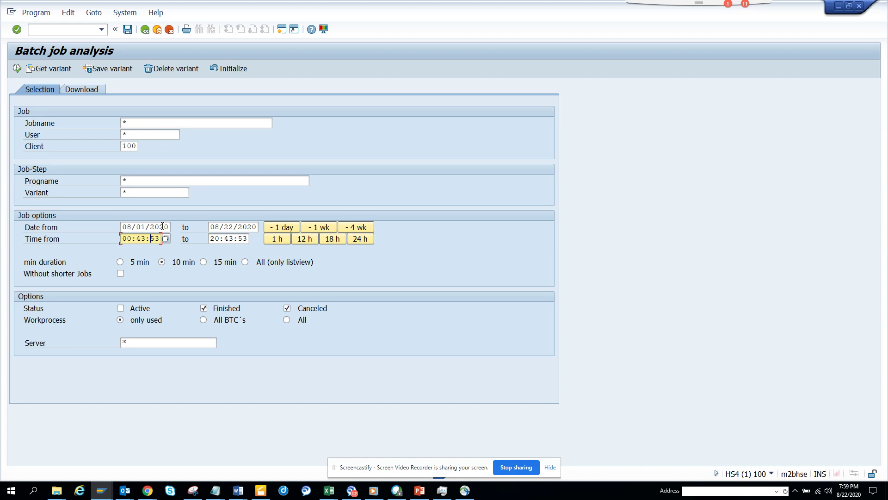
click(145, 229)
drag(141, 229, 138, 229)
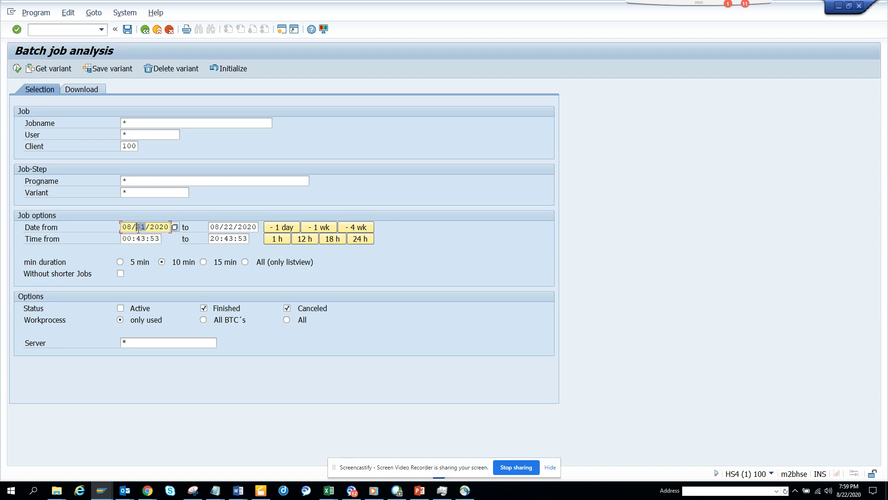
key(Delete)
text(2)
click(16, 69)
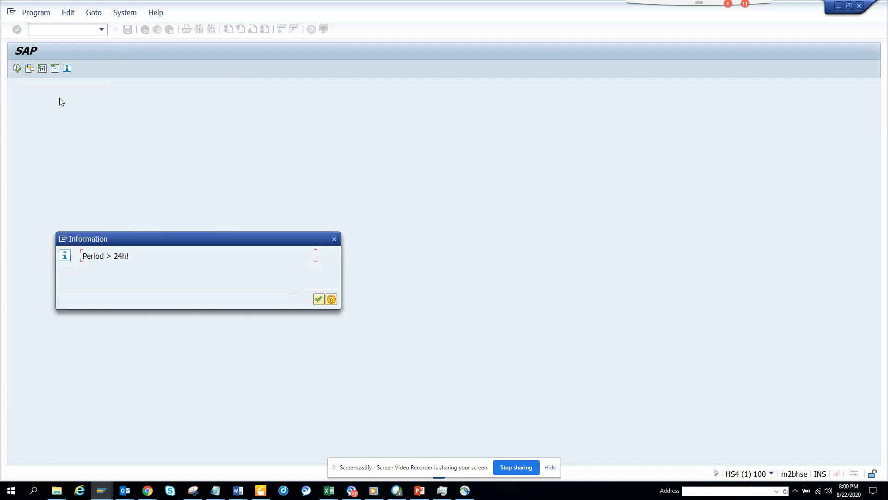
click(318, 300)
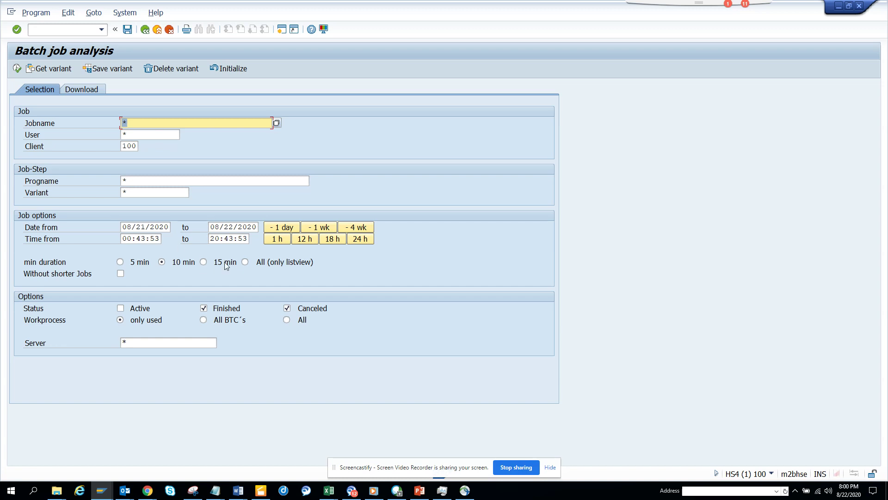
Switch minimum duration to All (only listview), rerun, and dismiss the period warning.
click(245, 262)
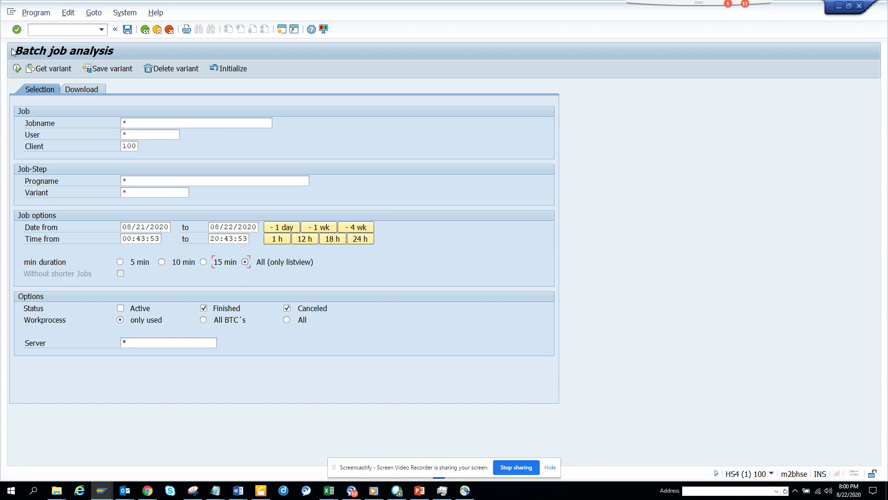
click(16, 68)
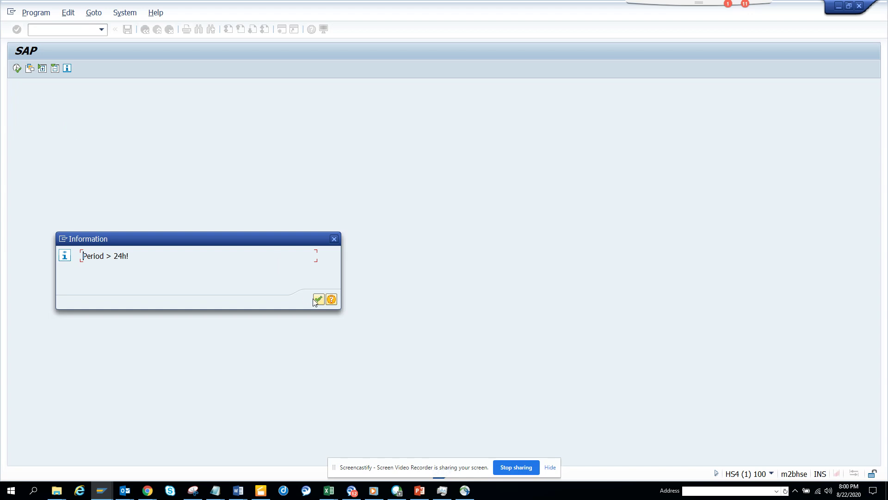
click(318, 299)
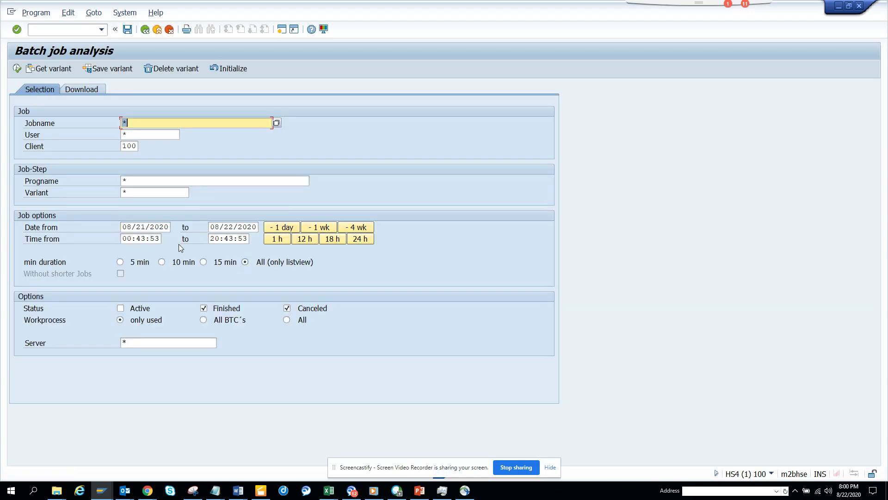
Change the start date to 08/22/2020 and run the analysis again.
click(146, 226)
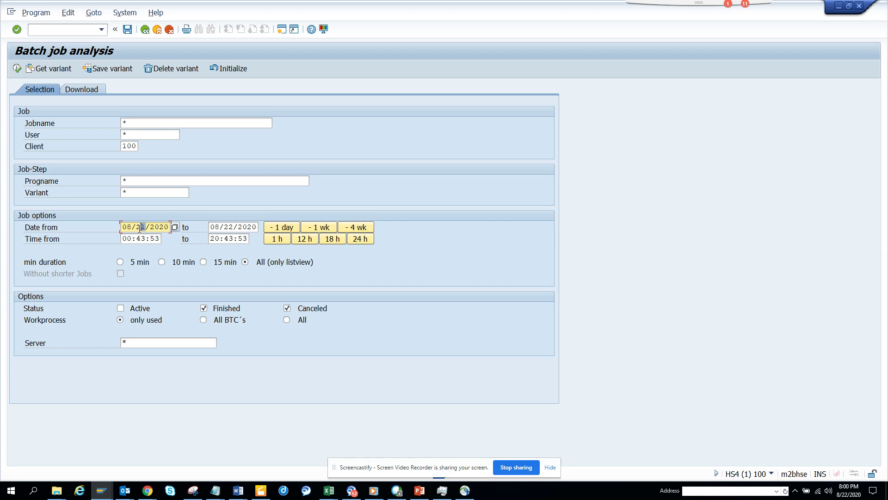
key(BackSpace)
text(2)
click(19, 70)
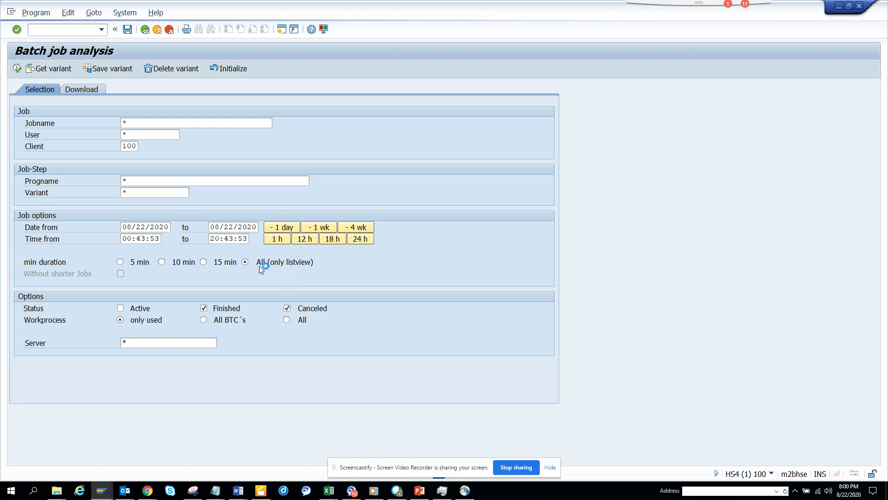
Open a new SAP session and launch BACKGROUND_JOB_ANALYSIS through ST13.
click(11, 12)
click(37, 98)
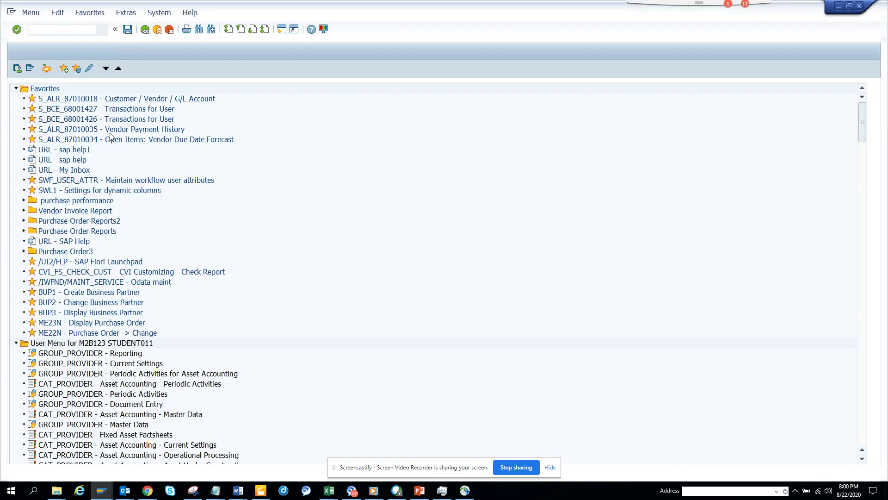
text(st13)
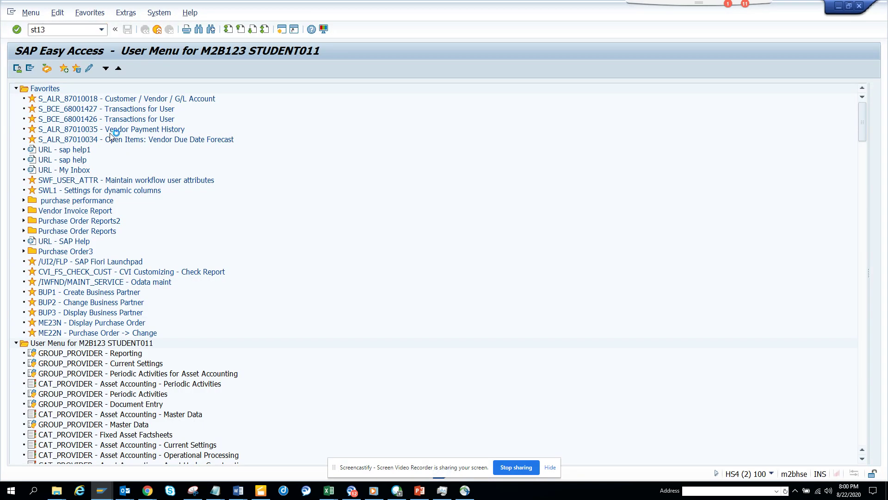
key(Return)
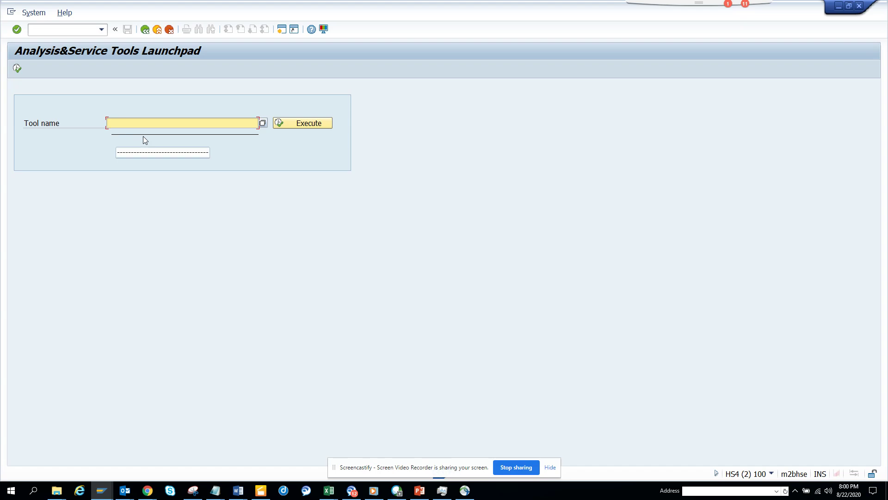
click(262, 123)
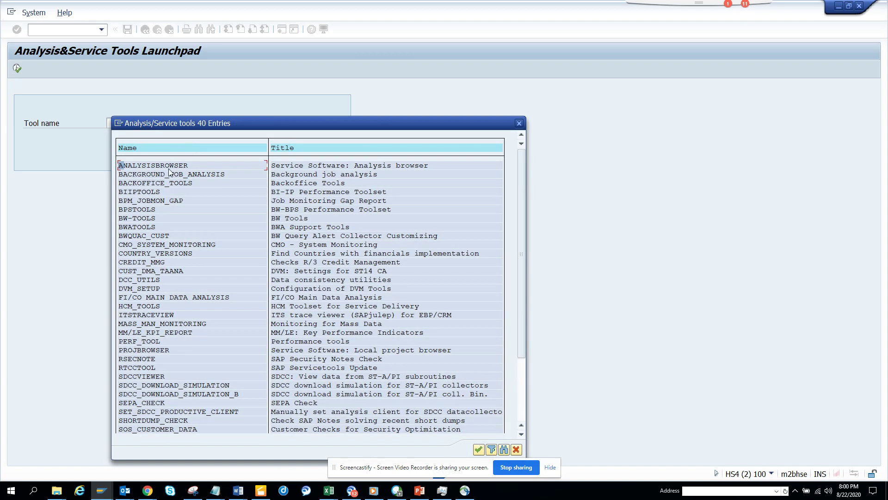
double_click(168, 176)
click(17, 69)
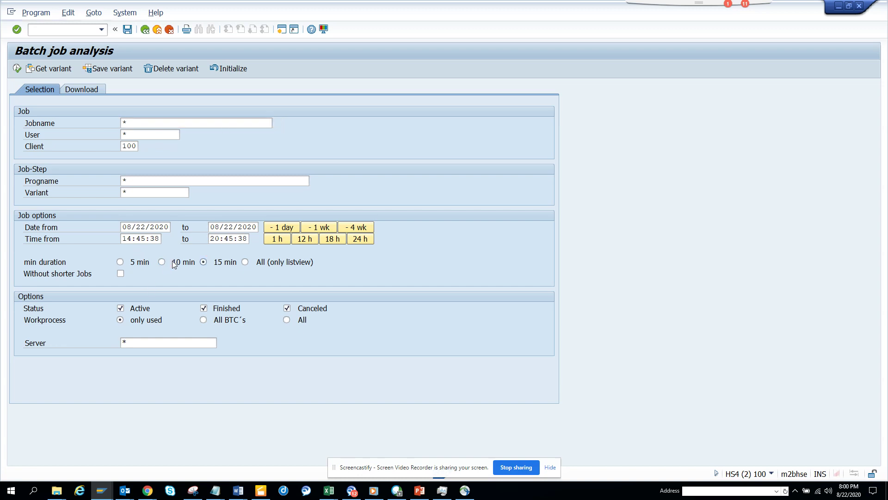
Set a 10 min minimum duration and start time 00:45:38, then run the analysis.
click(173, 262)
drag(134, 238, 89, 226)
text(00)
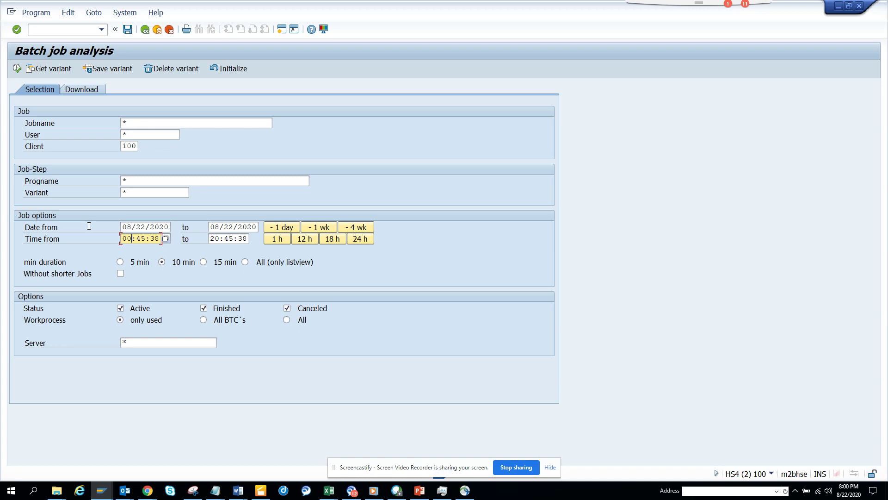
click(17, 68)
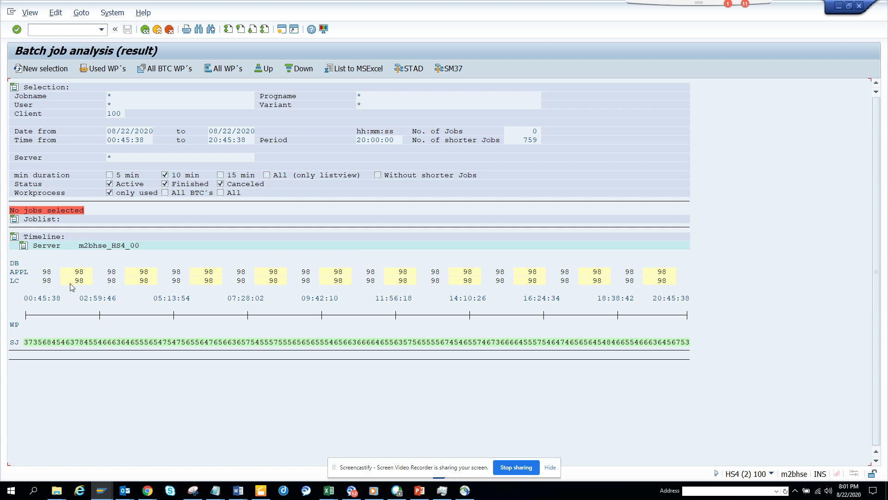
Check the empty Joblist section and glance at the other session before returning.
click(14, 220)
click(15, 220)
key(alt+Tab)
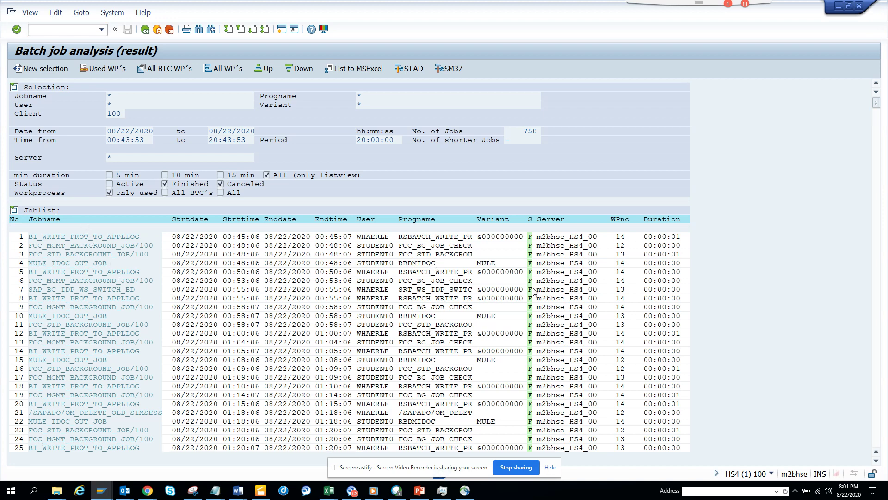
key(alt+Tab)
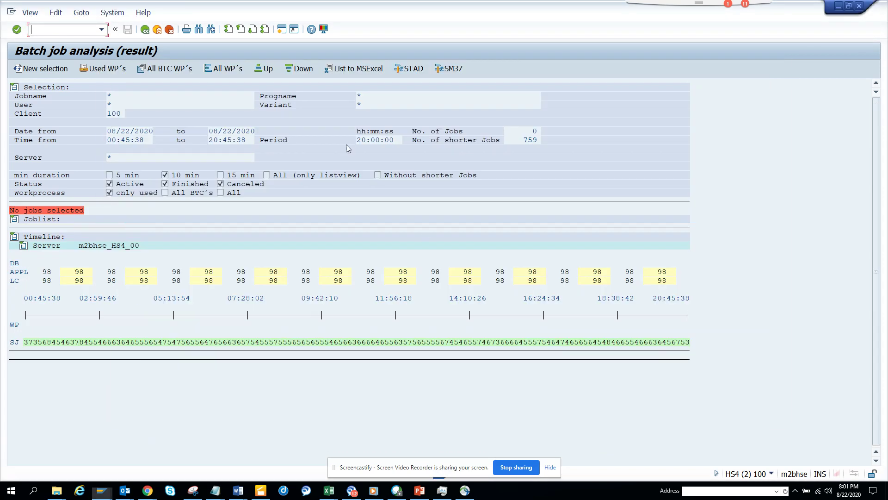
Rerun the analysis with a 5 min minimum duration, then bring up the other session.
click(146, 31)
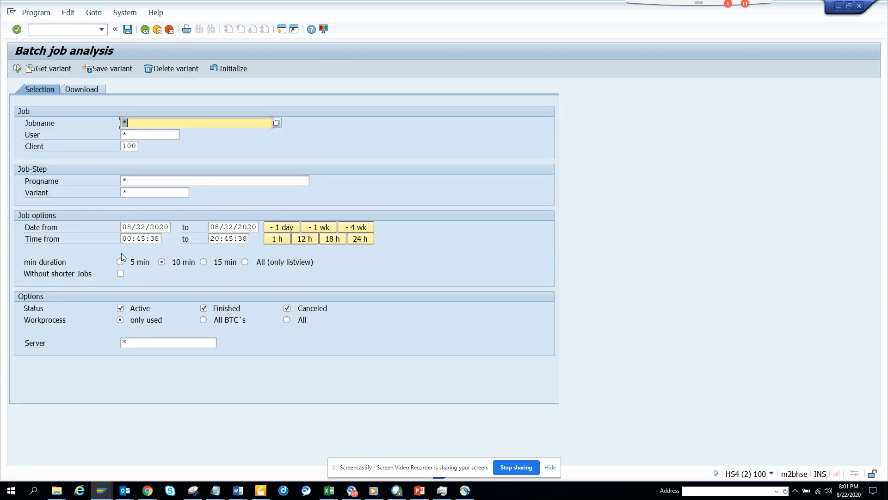
click(120, 261)
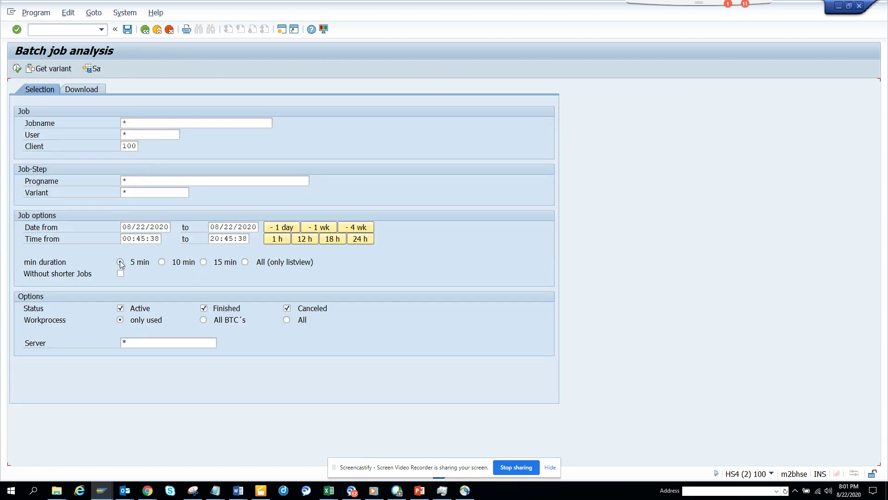
click(18, 69)
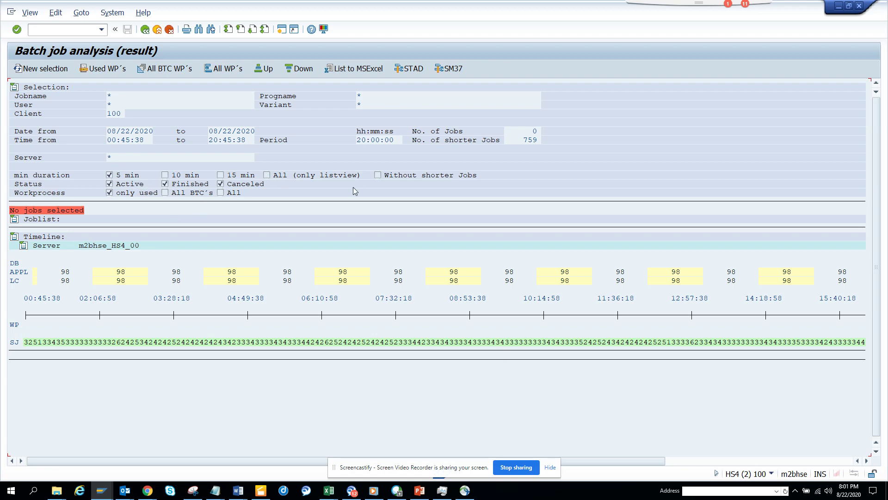
key(alt+Tab)
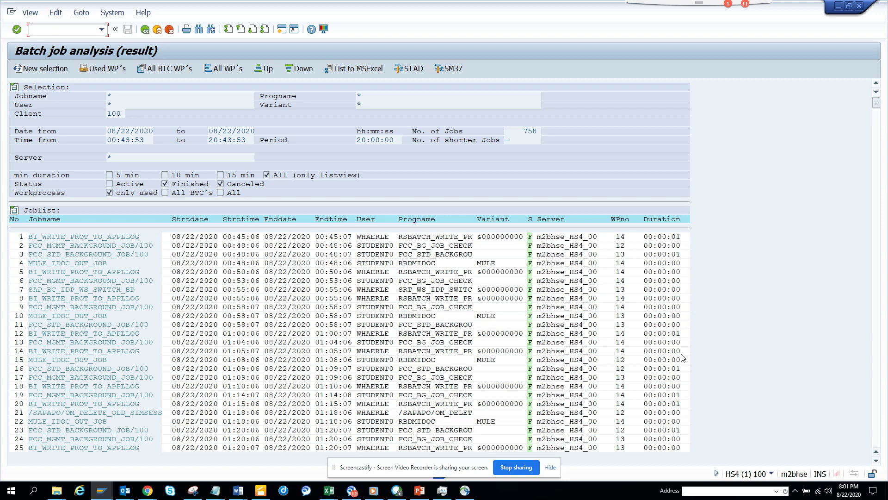
Scroll the 758-job list and request STAD statistical details for a listed job.
scroll(682, 357, down, 20)
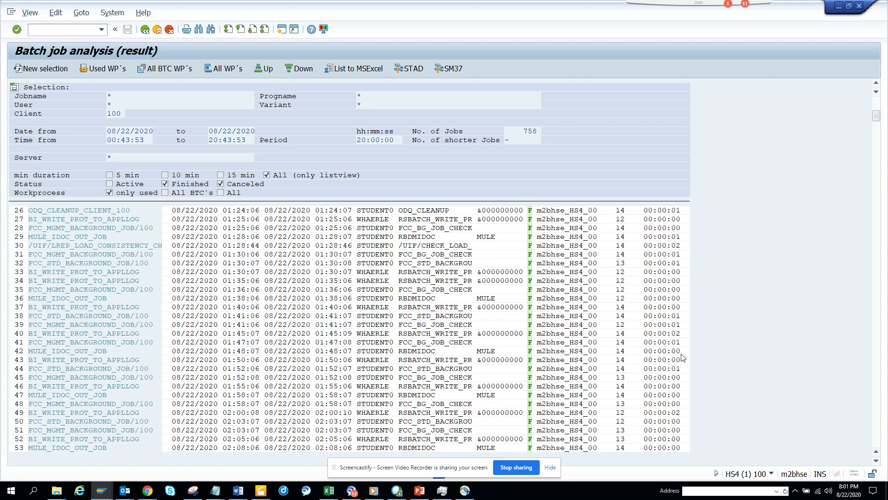
scroll(682, 357, down, 20)
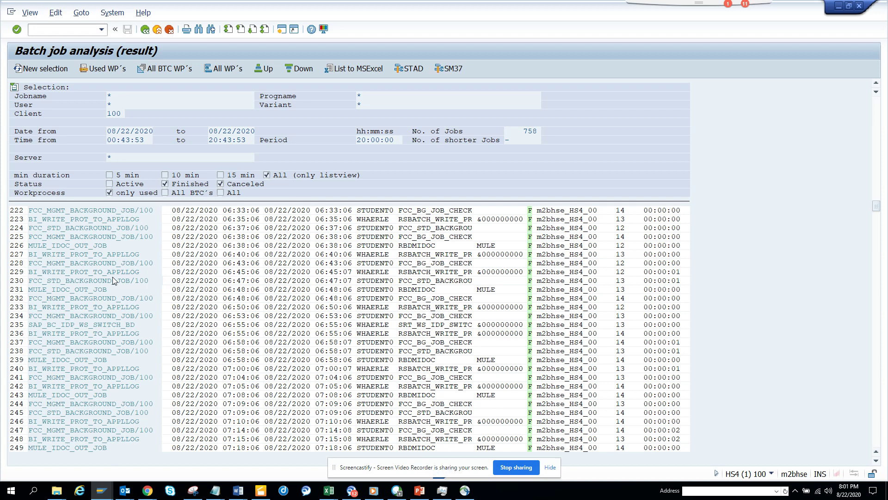
click(112, 276)
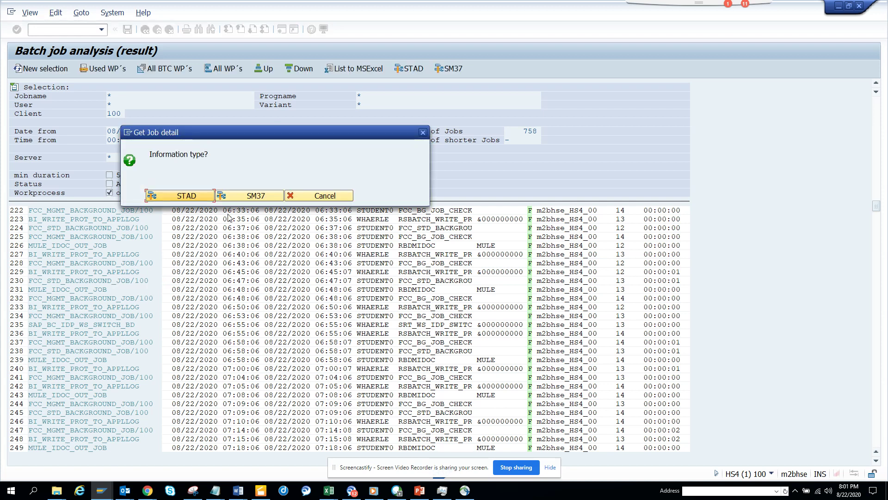
click(171, 197)
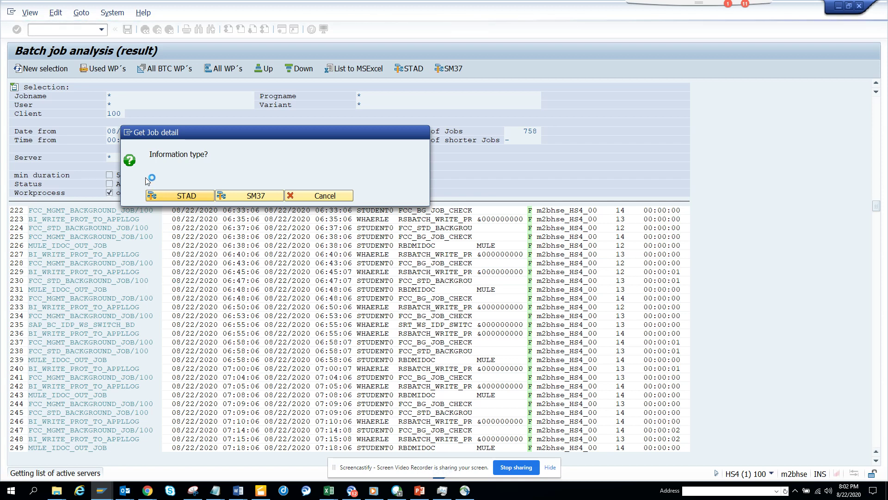
In the other session, rerun from 19:45:38 on 08/22/2020 with All (only listview) durations.
key(alt+Tab)
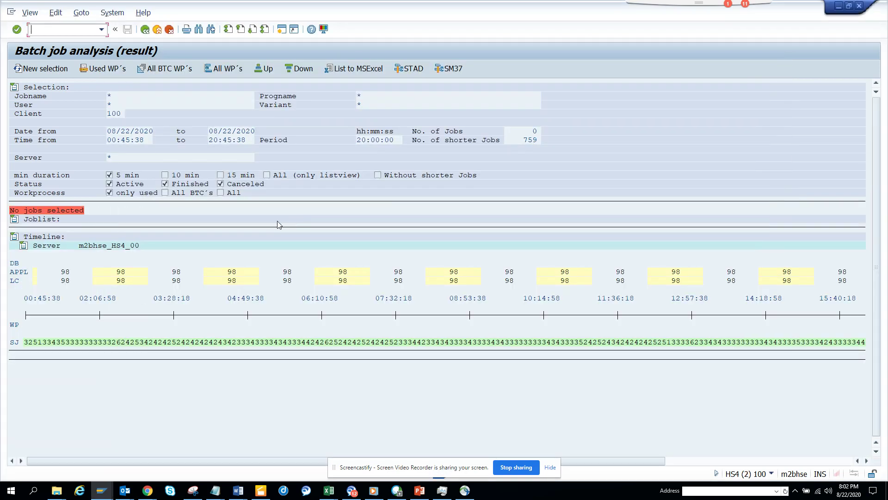
click(145, 29)
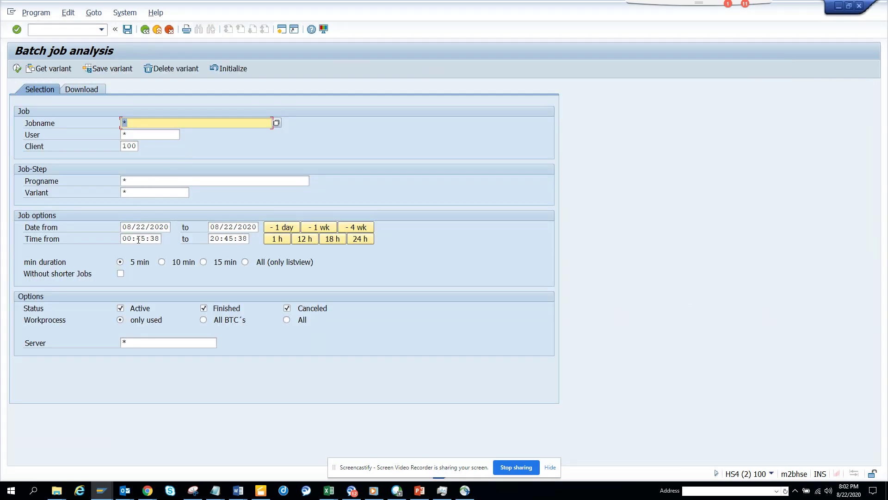
drag(132, 238, 118, 238)
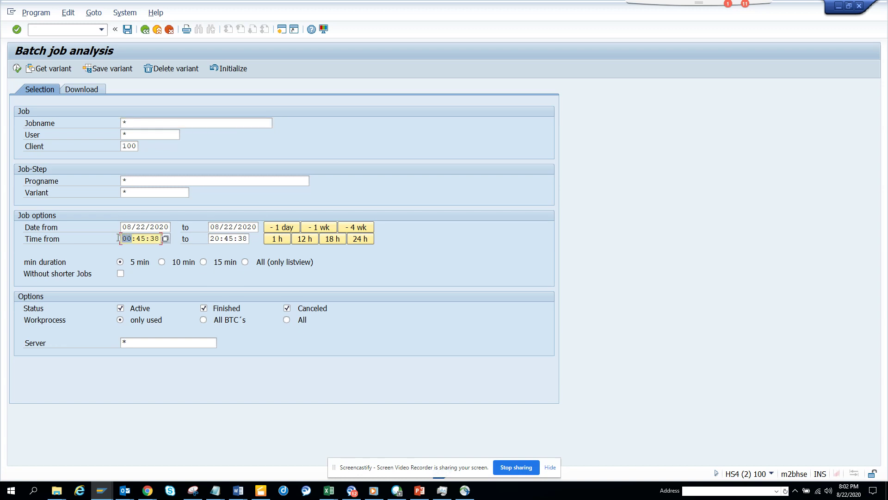
text(19)
click(245, 261)
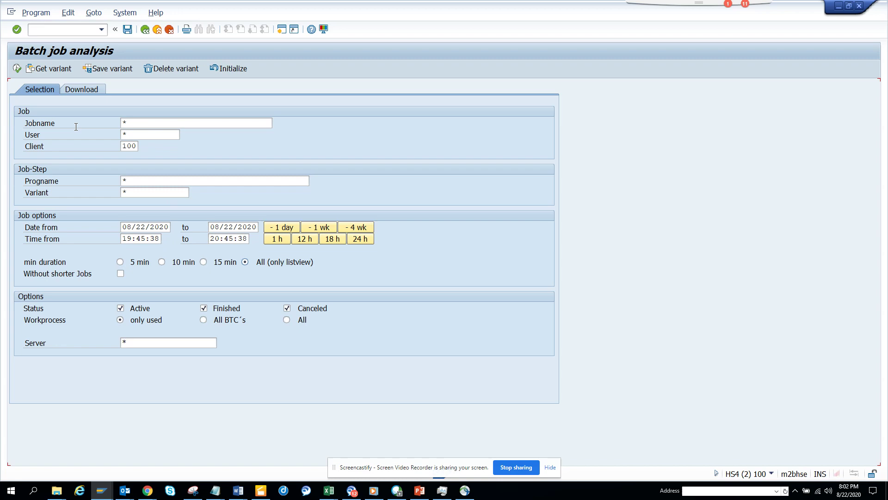
click(17, 69)
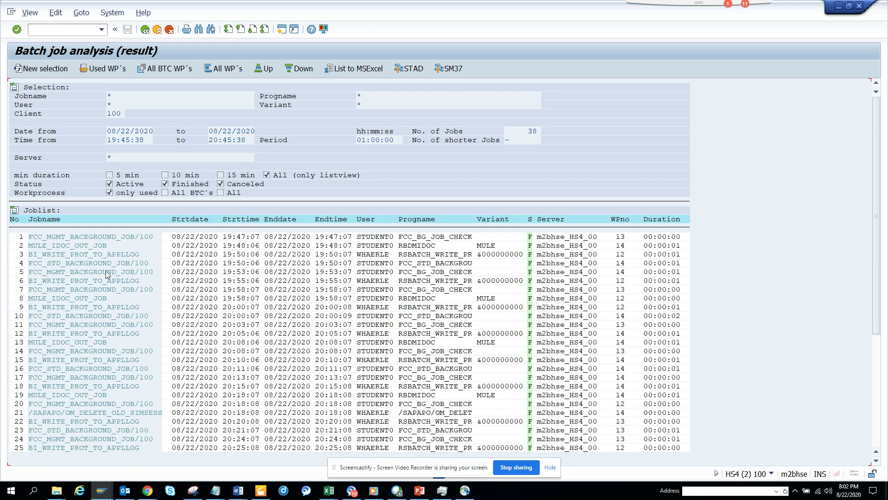
Select the FCC_STD_BACKGROUND_JOB/100 job in row 4 of the result list.
click(58, 264)
Go back to the ST13 launchpad and highlight BACKGROUND_JOB_ANALYSIS in the Tool name field.
click(146, 30)
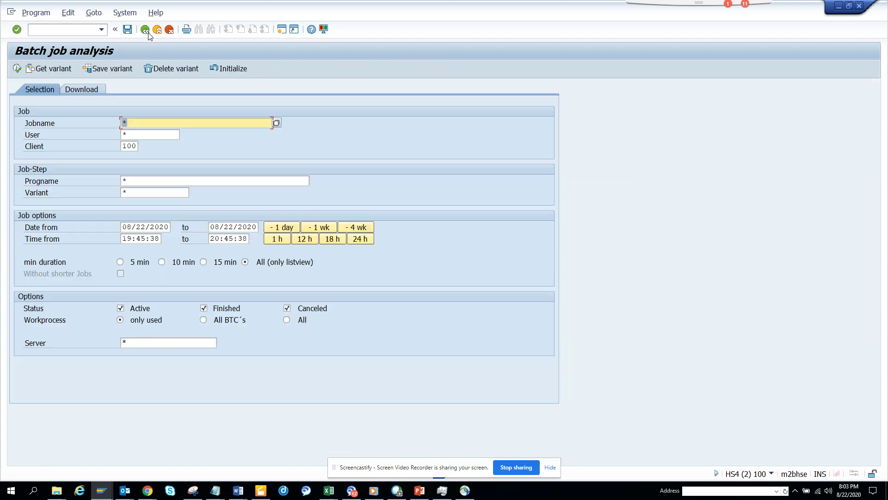
click(146, 31)
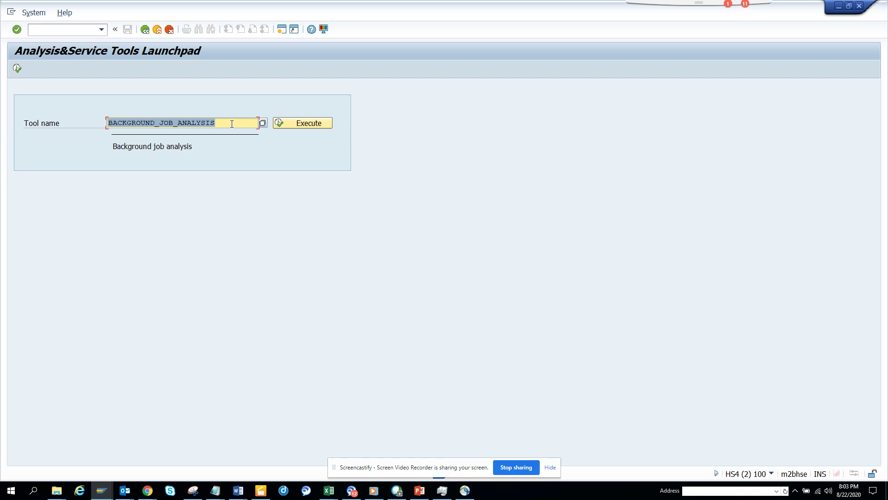
drag(215, 122, 100, 122)
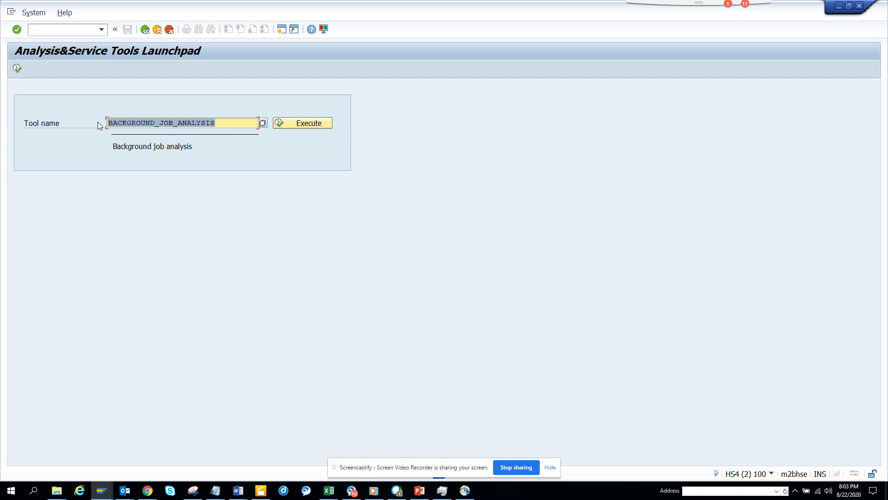